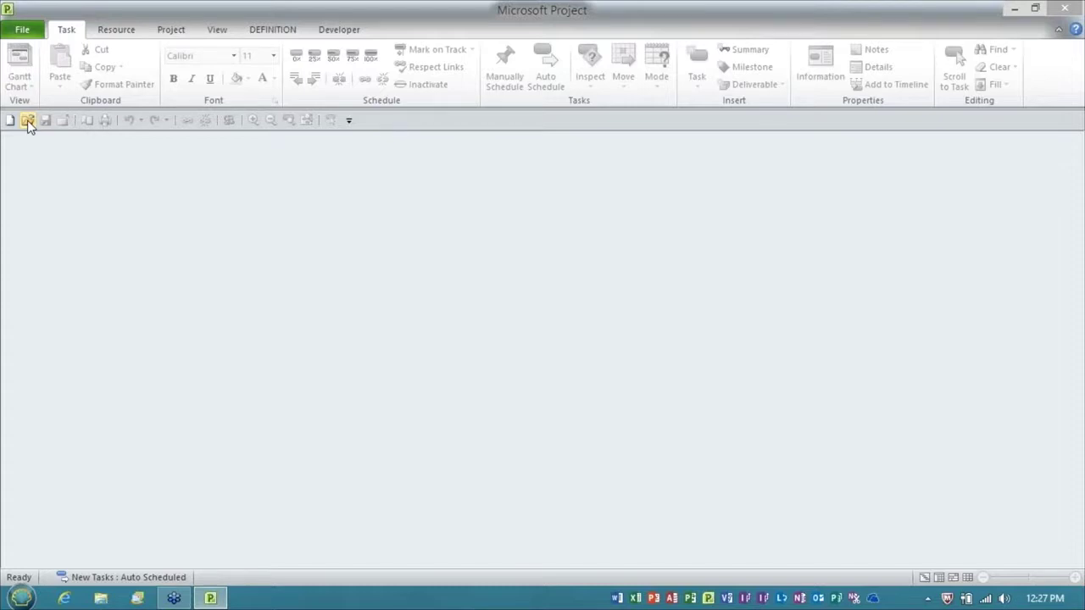
# Open Component 1.mpp together with its resource pool to see assignments across all sharer files.
pyautogui.click(28, 121)
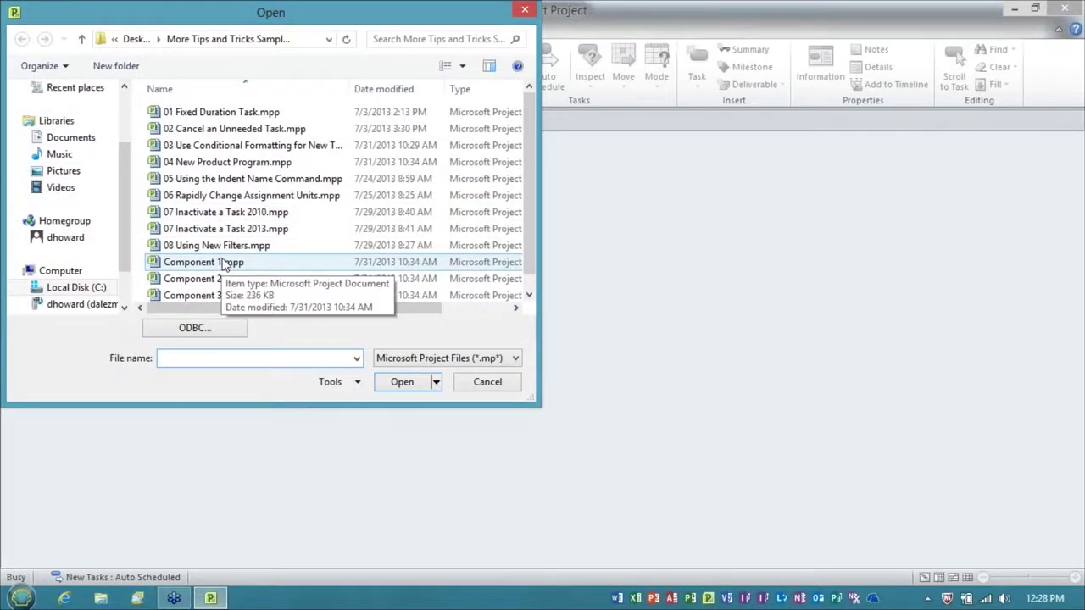
pyautogui.click(222, 264)
pyautogui.keyDown('shift'); pyautogui.click(236, 282); pyautogui.keyUp('shift')
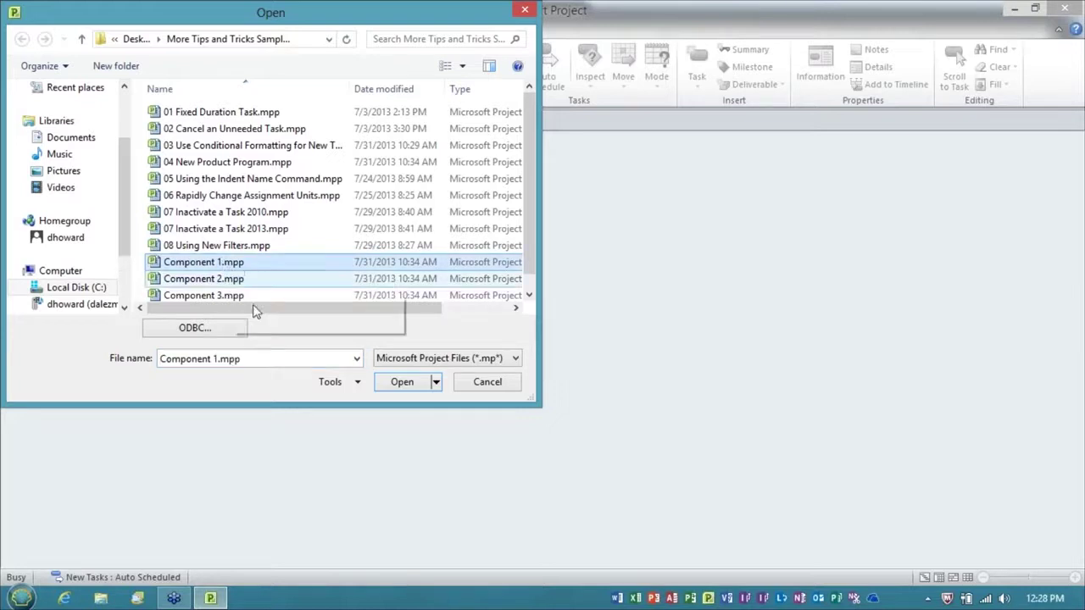
pyautogui.click(415, 384)
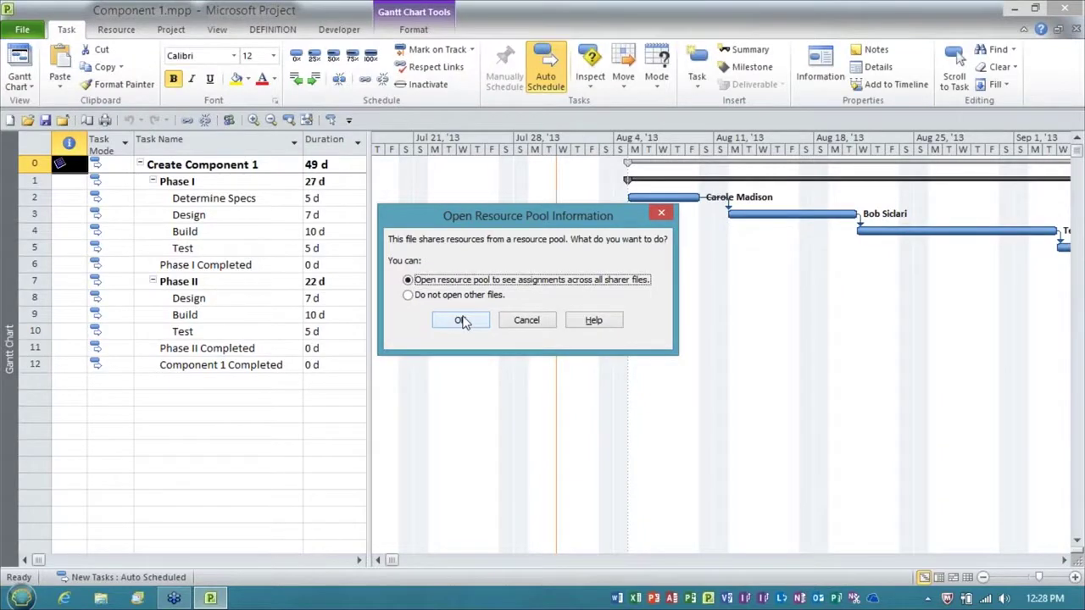
pyautogui.click(461, 320)
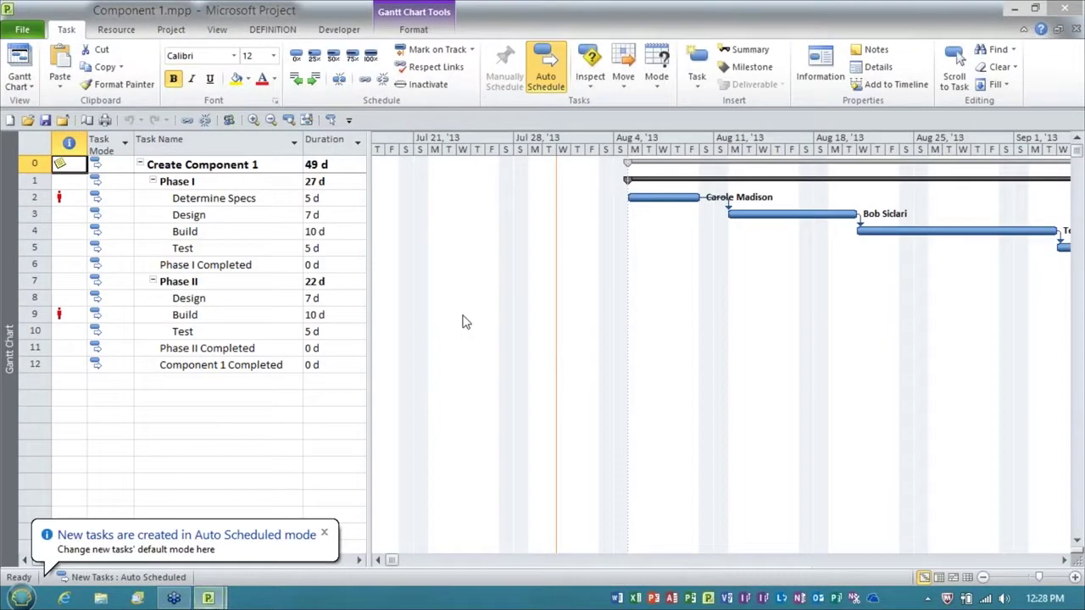
# Open the Component 2.mpp and Component 3.mpp project files.
pyautogui.click(28, 121)
pyautogui.doubleClick(222, 279)
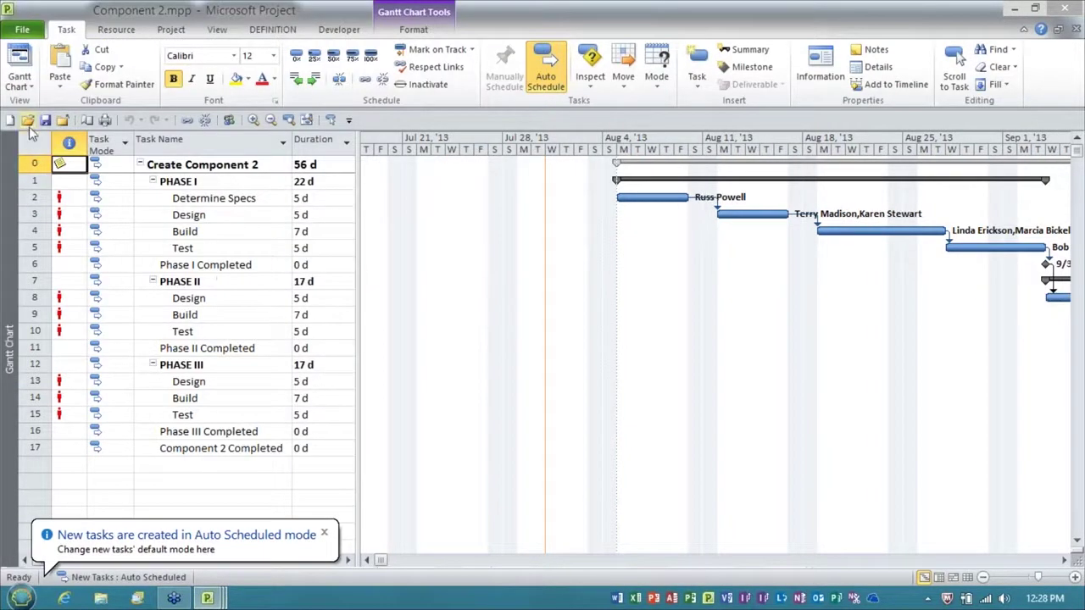
pyautogui.click(28, 121)
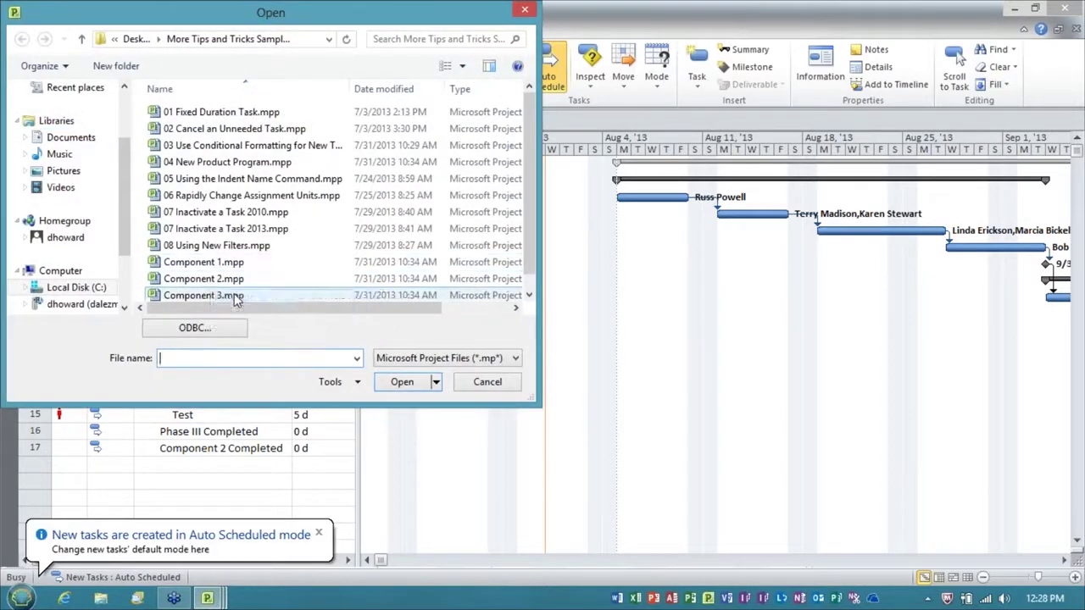
pyautogui.click(222, 292)
pyautogui.click(403, 382)
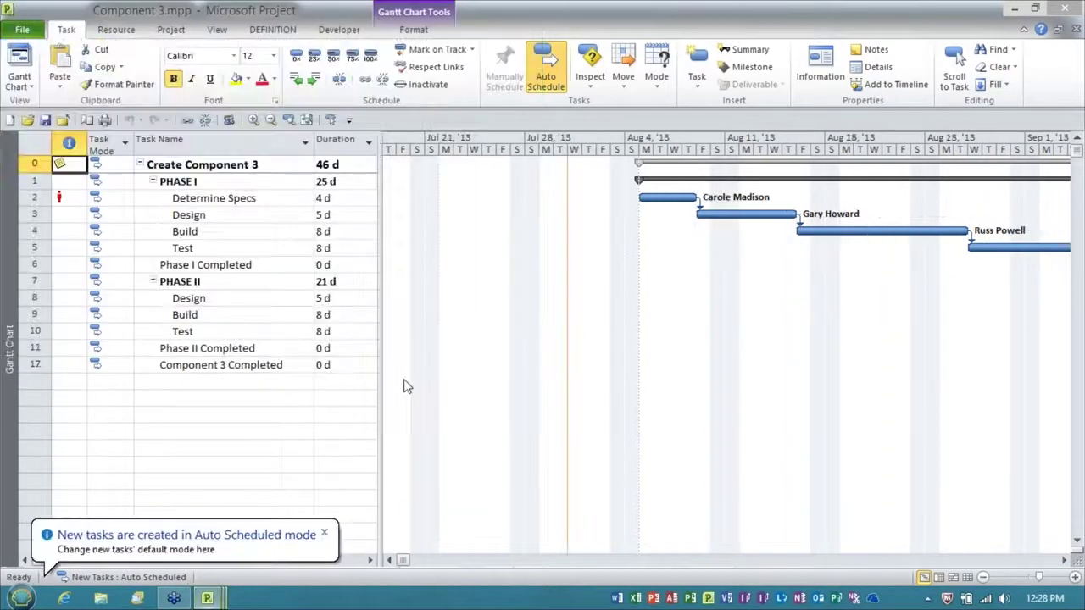
# Combine Component 1, Component 2 and Component 3 in a new window using the Gantt Chart view.
pyautogui.click(1064, 561)
pyautogui.moveTo(1065, 560); pyautogui.dragTo(1064, 561)
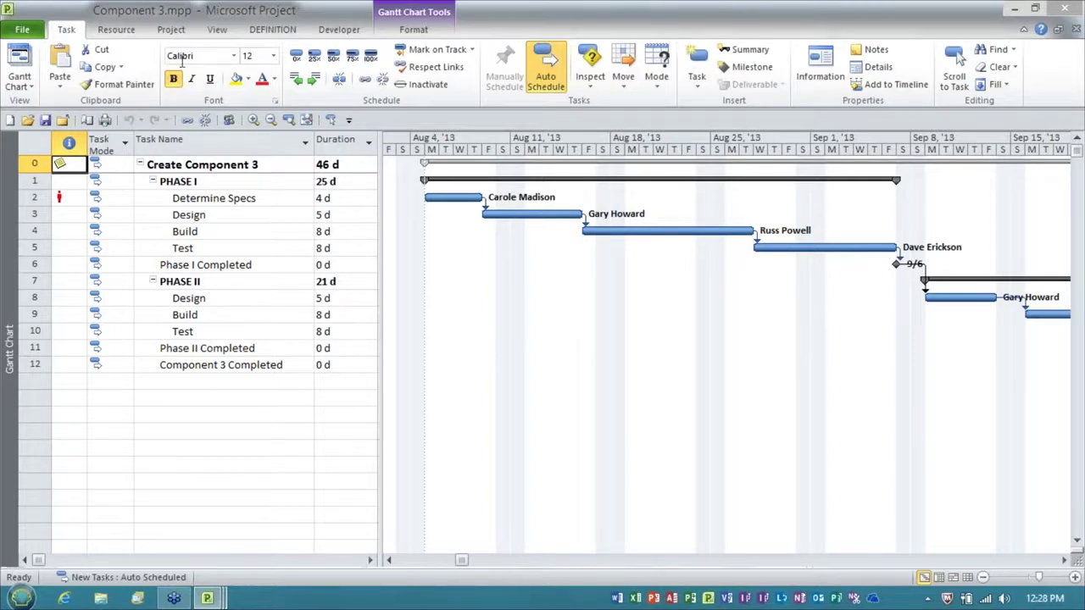
pyautogui.click(217, 30)
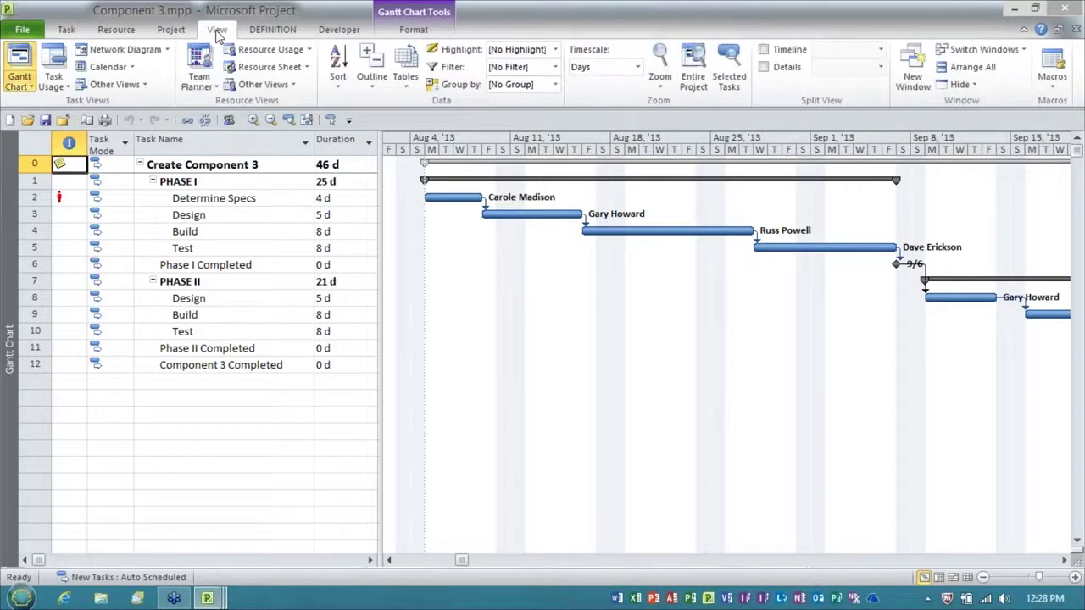
pyautogui.click(922, 78)
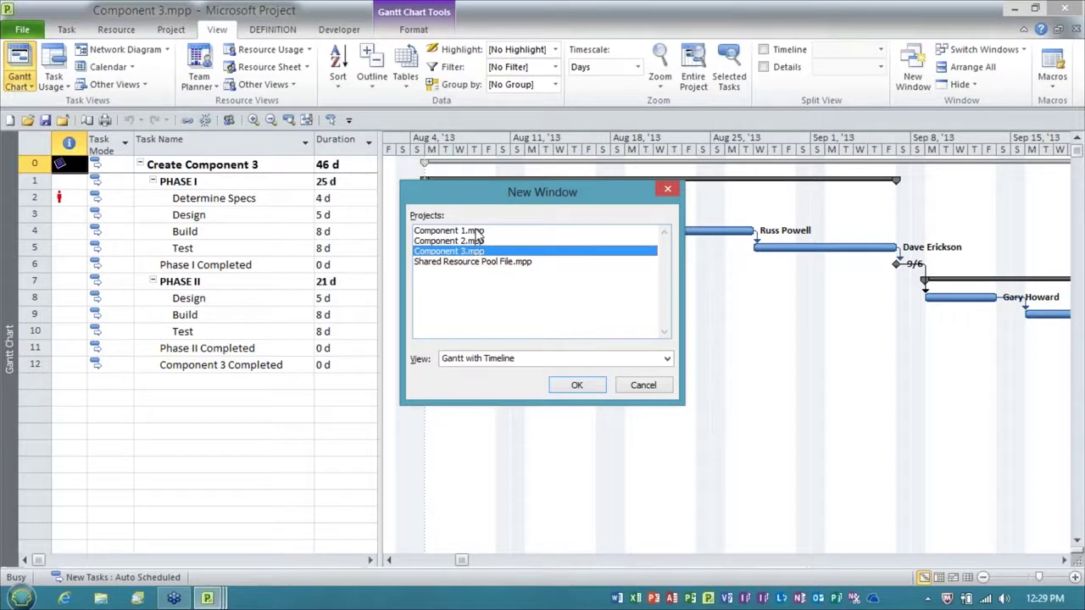
pyautogui.moveTo(477, 233); pyautogui.dragTo(477, 253)
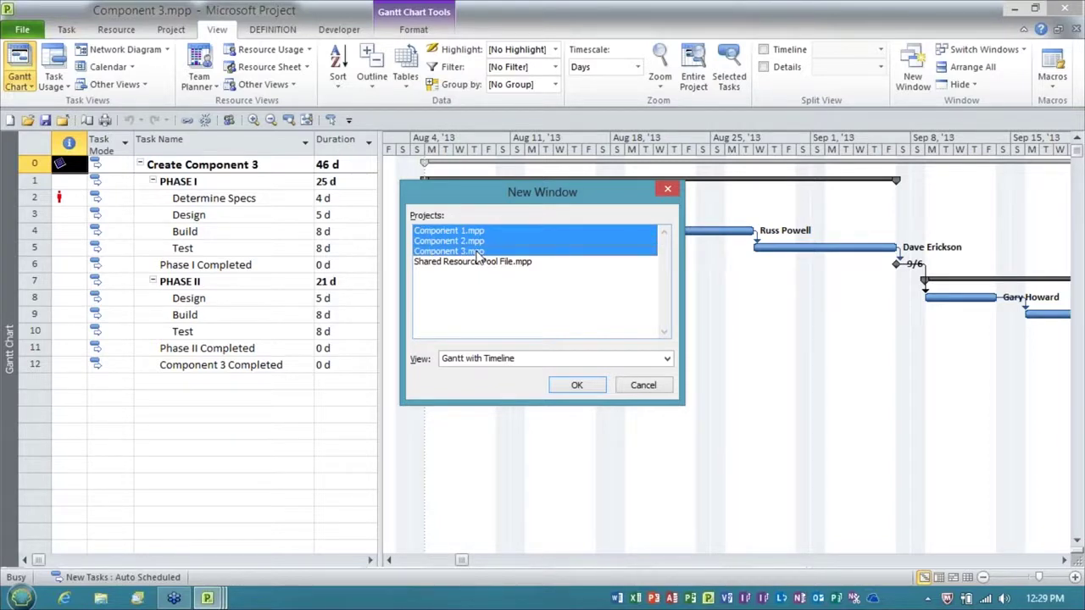
pyautogui.click(499, 362)
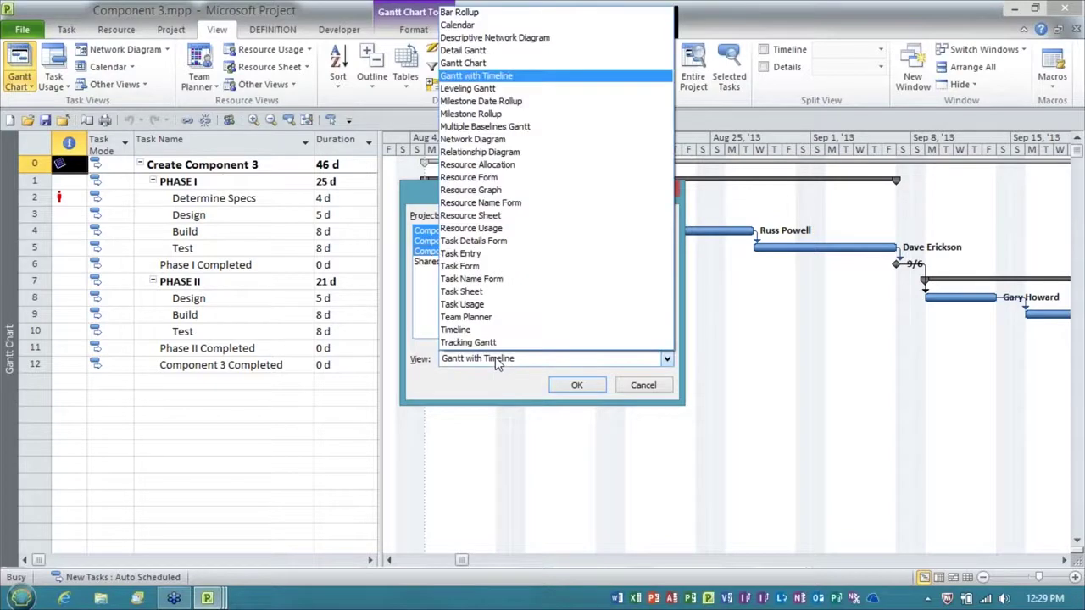
pyautogui.click(480, 65)
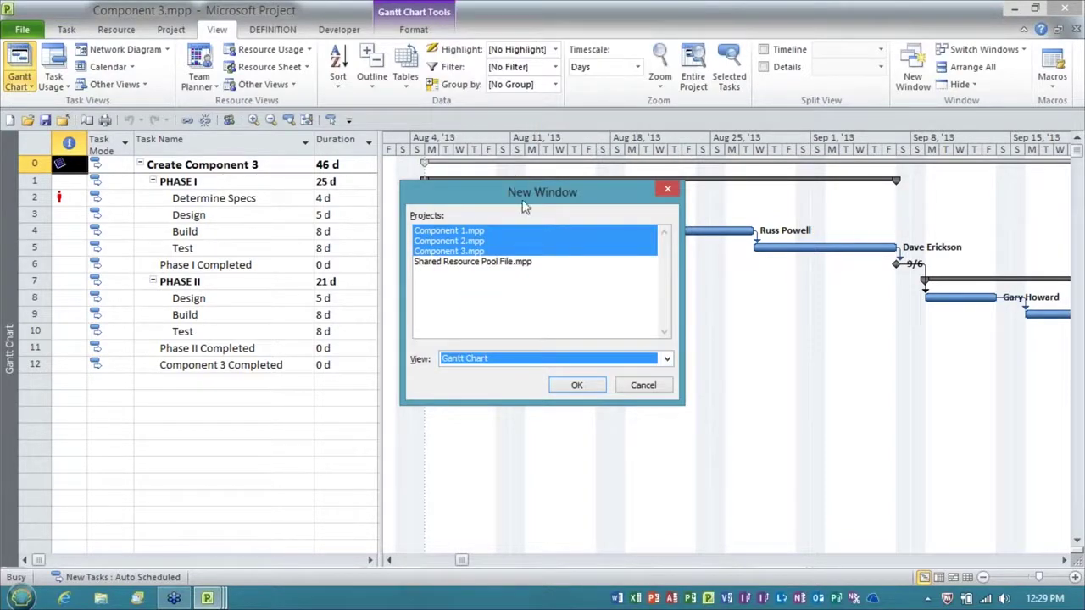
pyautogui.click(577, 385)
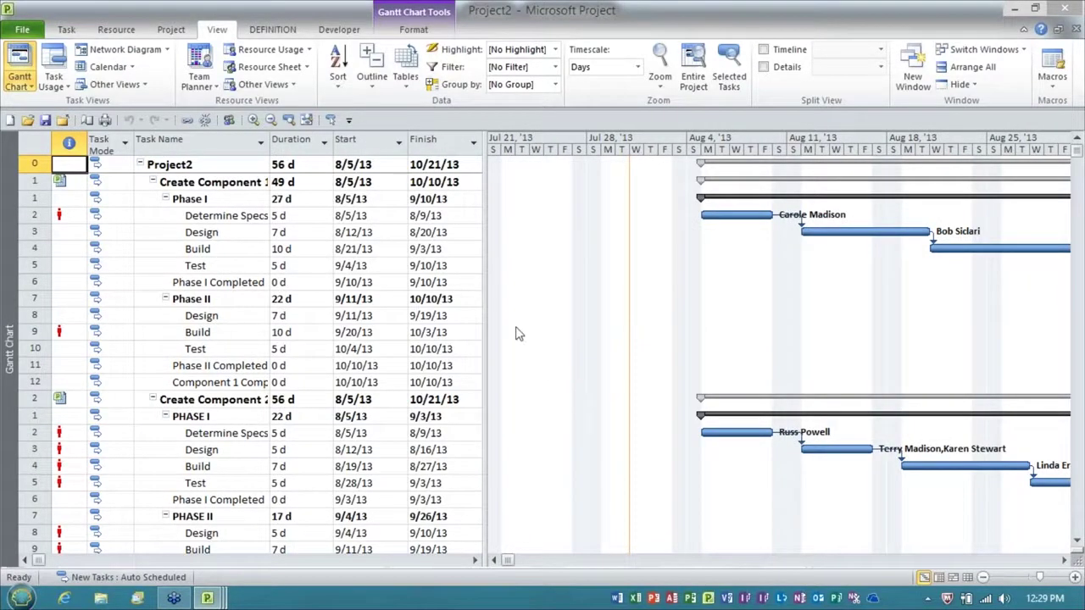
# Widen the Task Name column to fit the full task names and narrow the table so that Duration is its last visible column.
pyautogui.click(284, 140)
pyautogui.moveTo(323, 146)
pyautogui.mouseDown()
pyautogui.moveTo(398, 153)
pyautogui.moveTo(337, 150)
pyautogui.mouseUp()
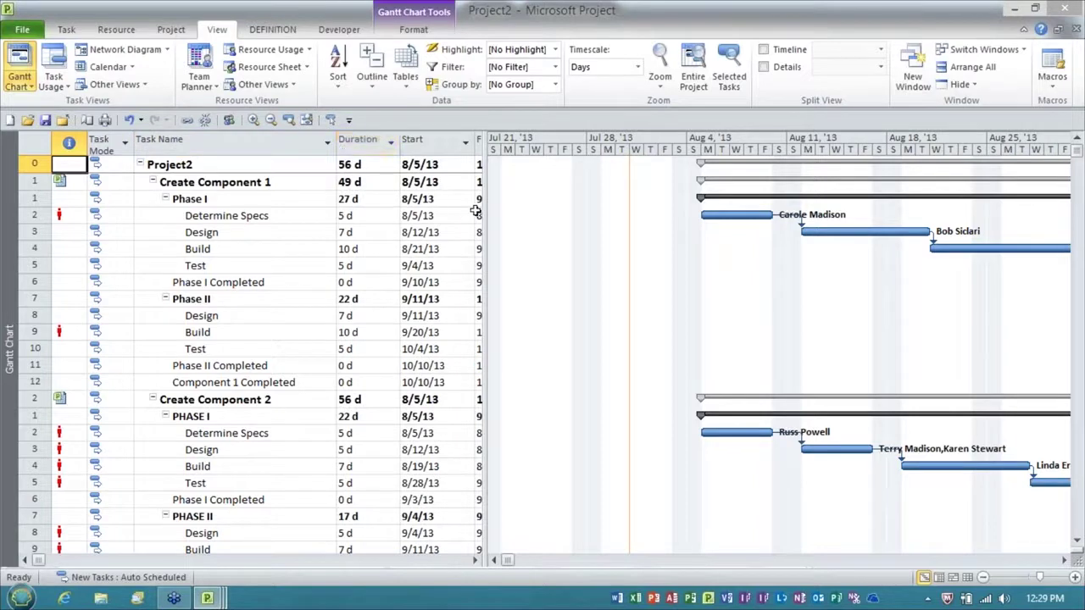
pyautogui.moveTo(483, 210); pyautogui.dragTo(402, 205)
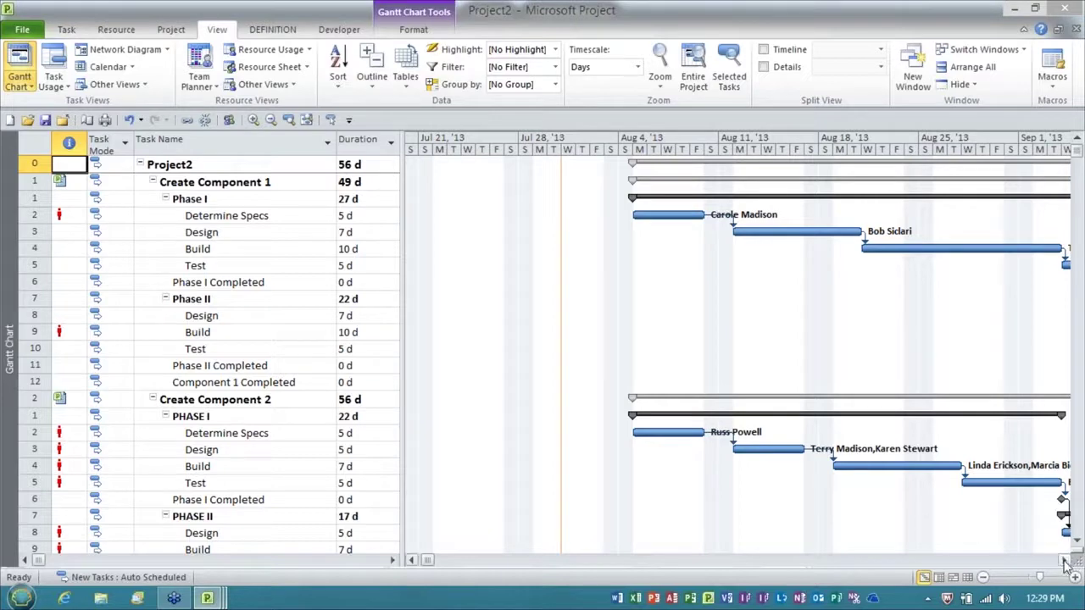
pyautogui.moveTo(1064, 560); pyautogui.dragTo(1065, 561)
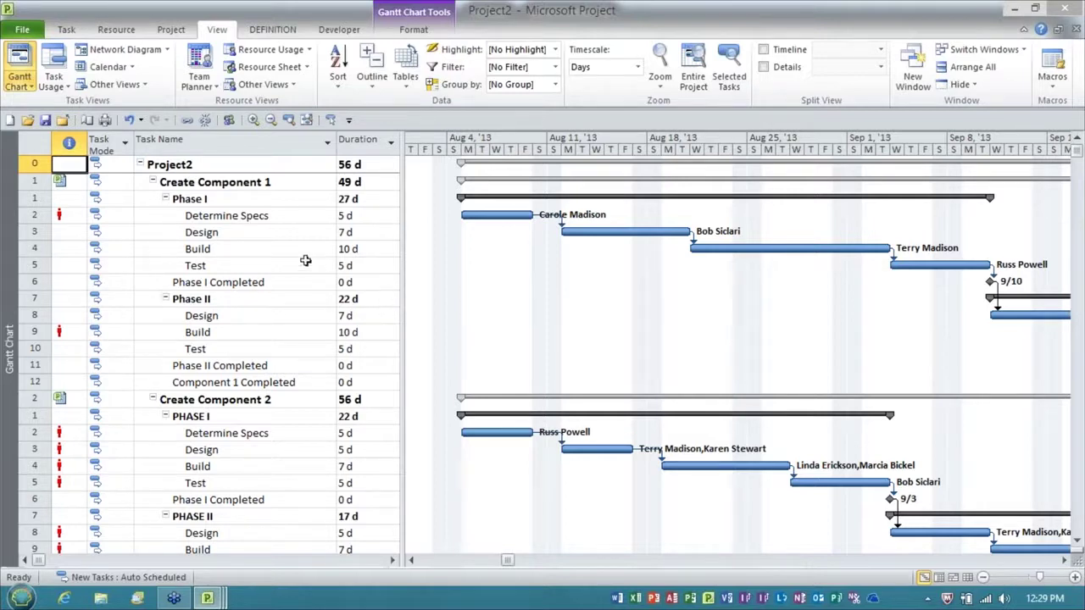
# Link the Phase I Design task of Component 1 to the Phase I Design task of Component 2.
pyautogui.click(233, 231)
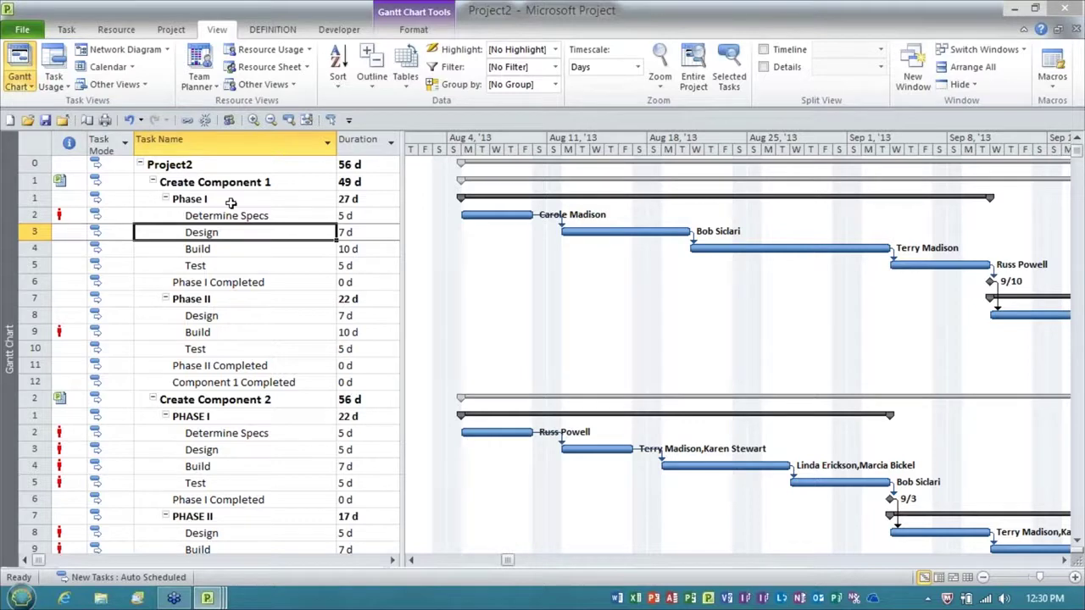
pyautogui.keyDown('ctrl'); pyautogui.click(244, 449); pyautogui.keyUp('ctrl')
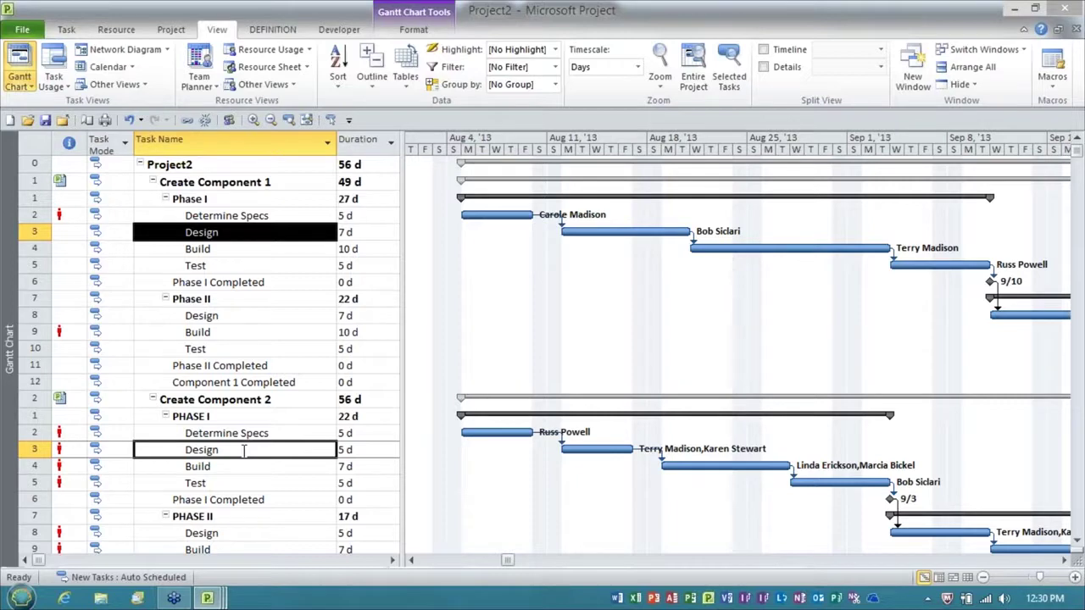
pyautogui.click(189, 122)
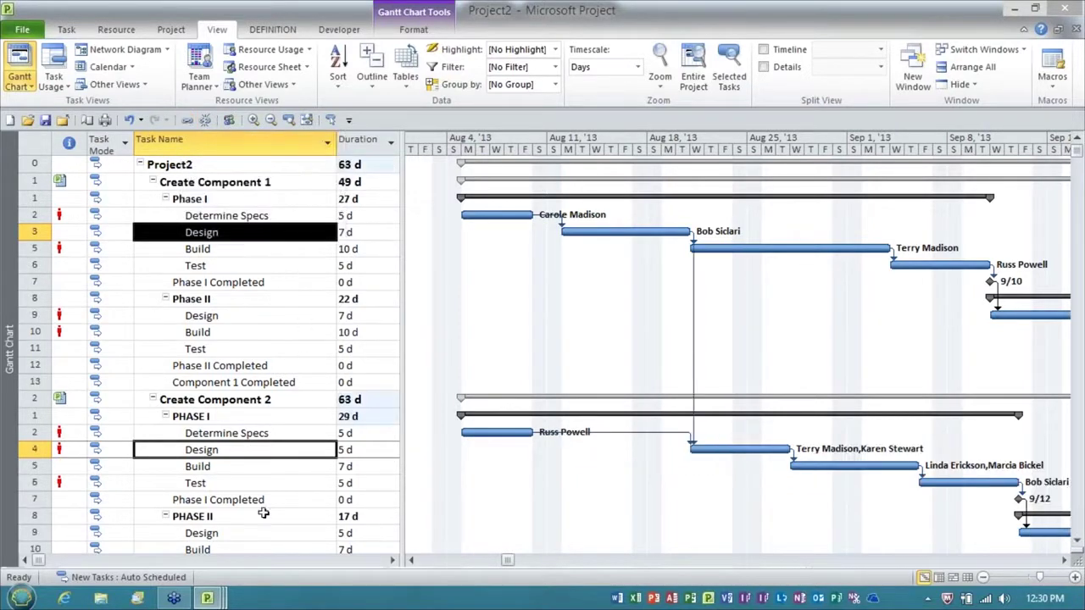
# Link the Phase I Design task of Component 2 to the Phase I Design task of Component 3.
pyautogui.click(255, 449)
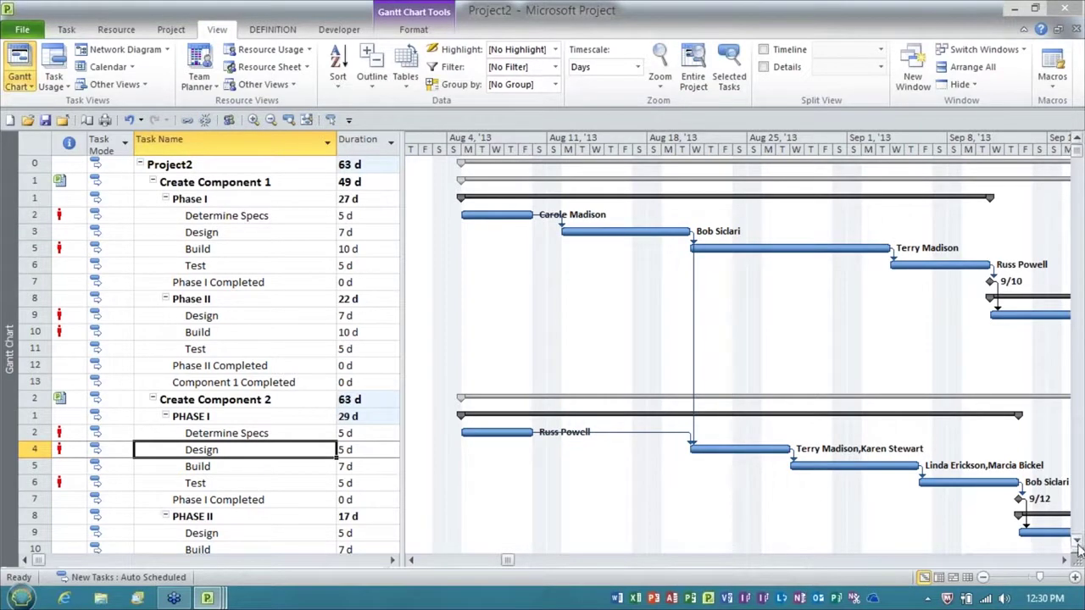
pyautogui.click(1078, 541)
pyautogui.click(1078, 540)
pyautogui.scroll(-4, 1006, 514)
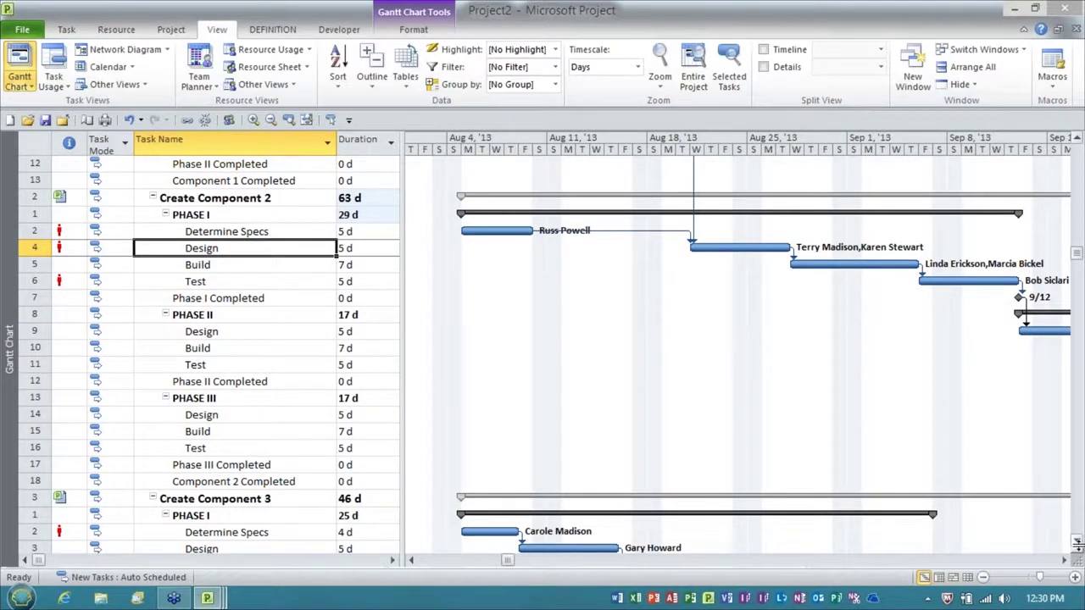
pyautogui.click(1076, 541)
pyautogui.click(1076, 540)
pyautogui.click(1076, 541)
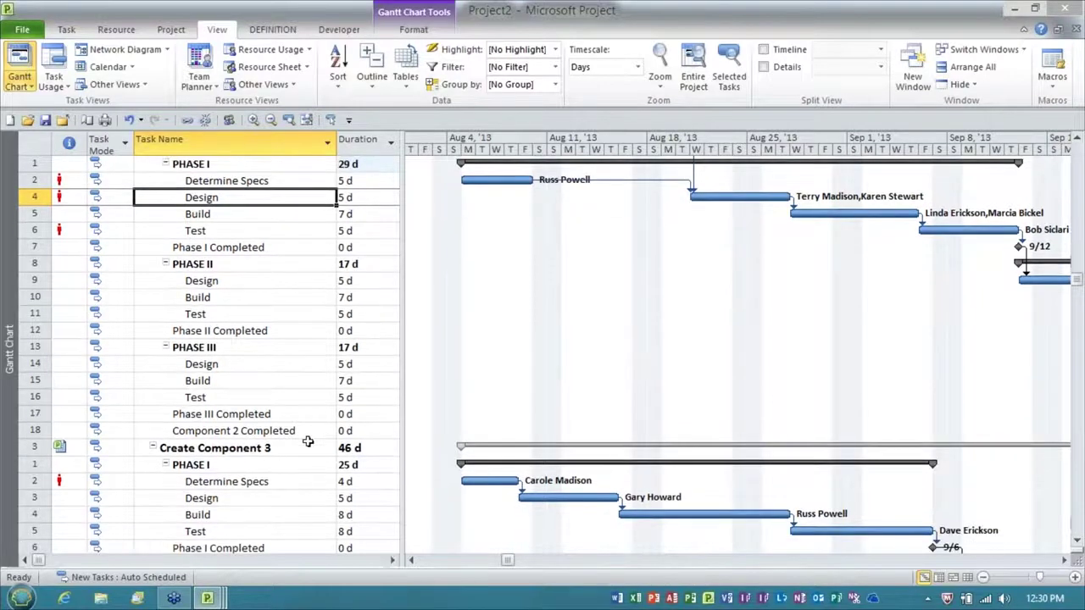
pyautogui.keyDown('ctrl'); pyautogui.click(233, 498); pyautogui.keyUp('ctrl')
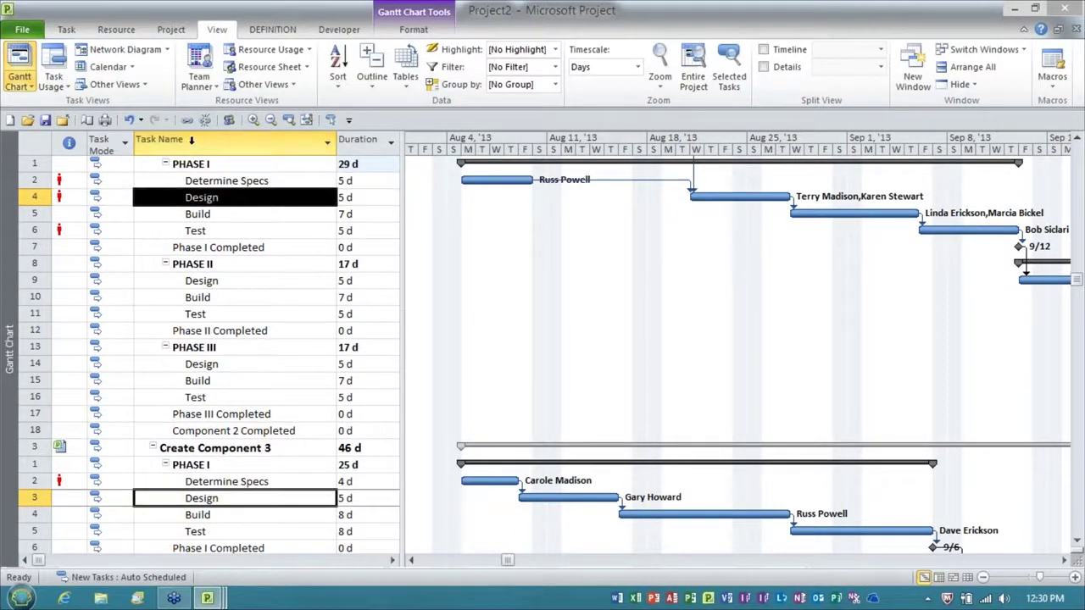
pyautogui.click(187, 120)
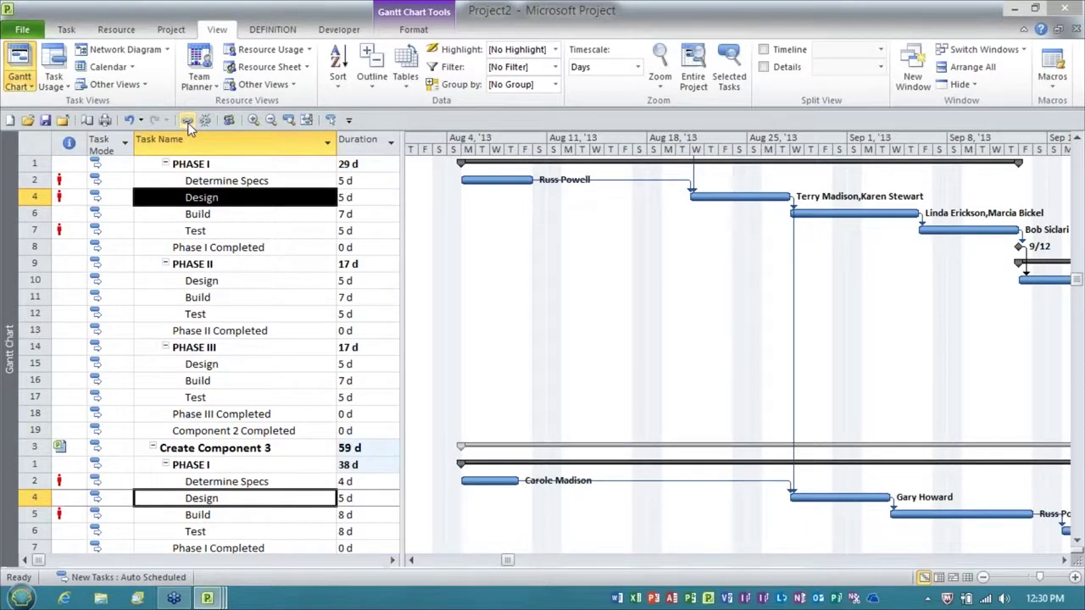
# Check the overallocation indicators on Component 1's tasks, and close the consolidated project without saving it.
pyautogui.click(1079, 232)
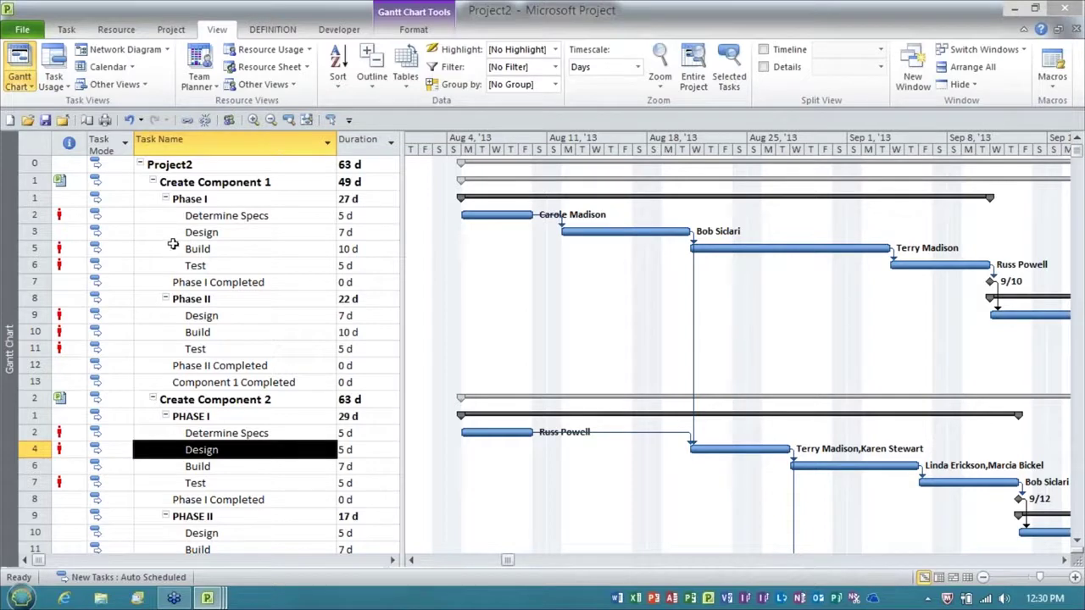
pyautogui.moveTo(63, 254)
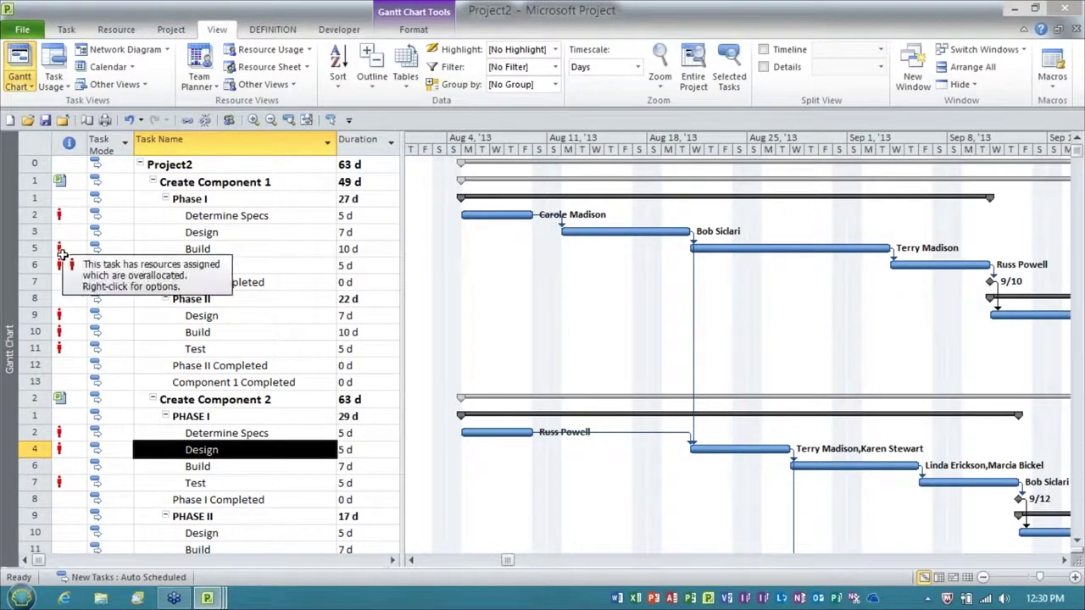
pyautogui.moveTo(62, 321)
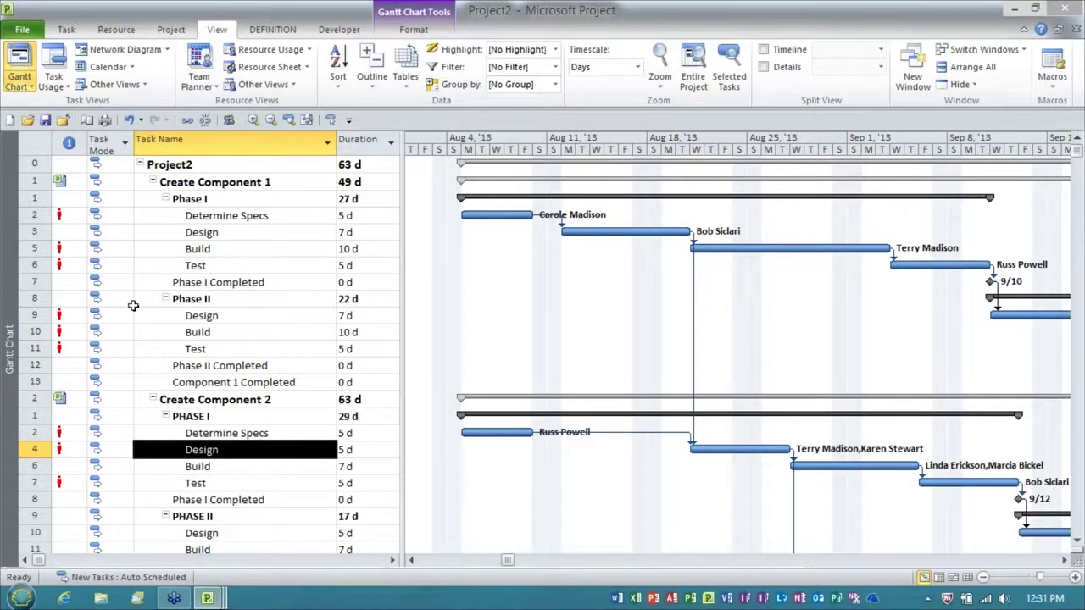
pyautogui.click(62, 121)
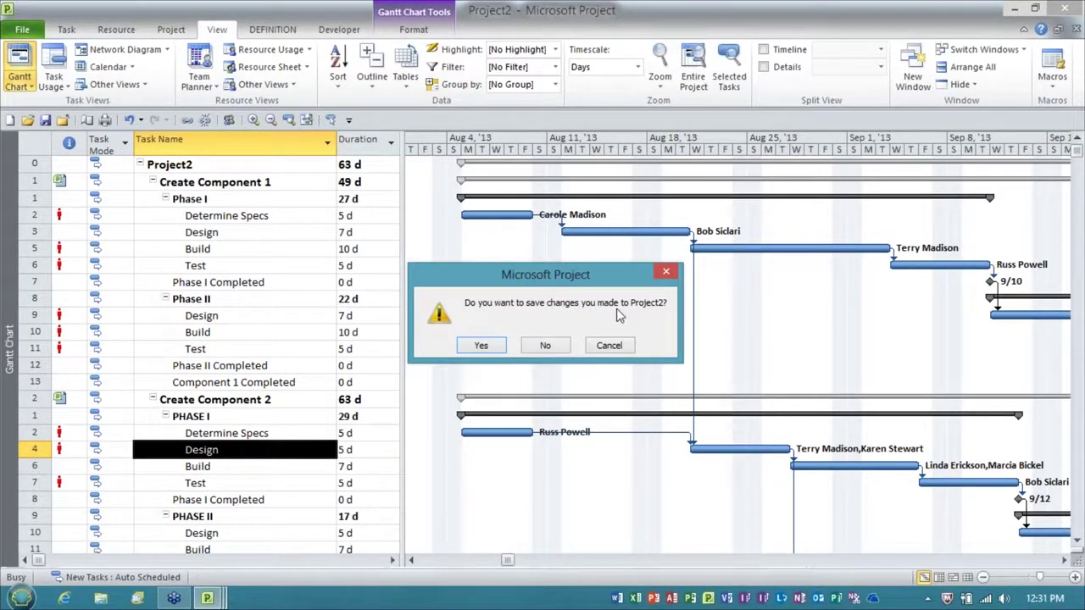
pyautogui.click(558, 349)
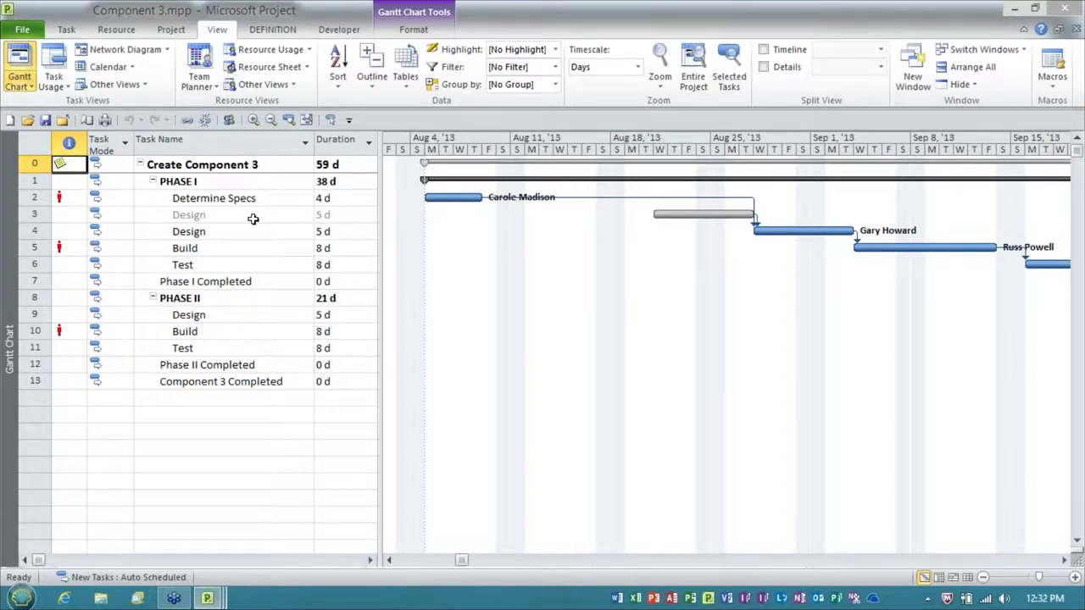
# Save Component 3.mpp, updating the shared resource pool for all open sharer projects, and close the file.
pyautogui.click(46, 121)
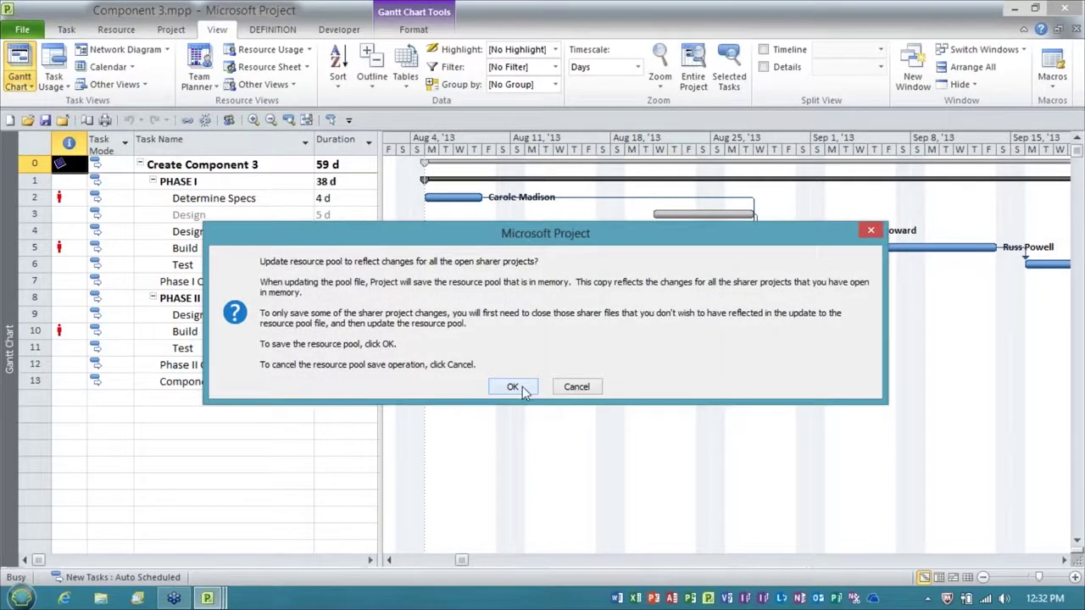
pyautogui.click(512, 388)
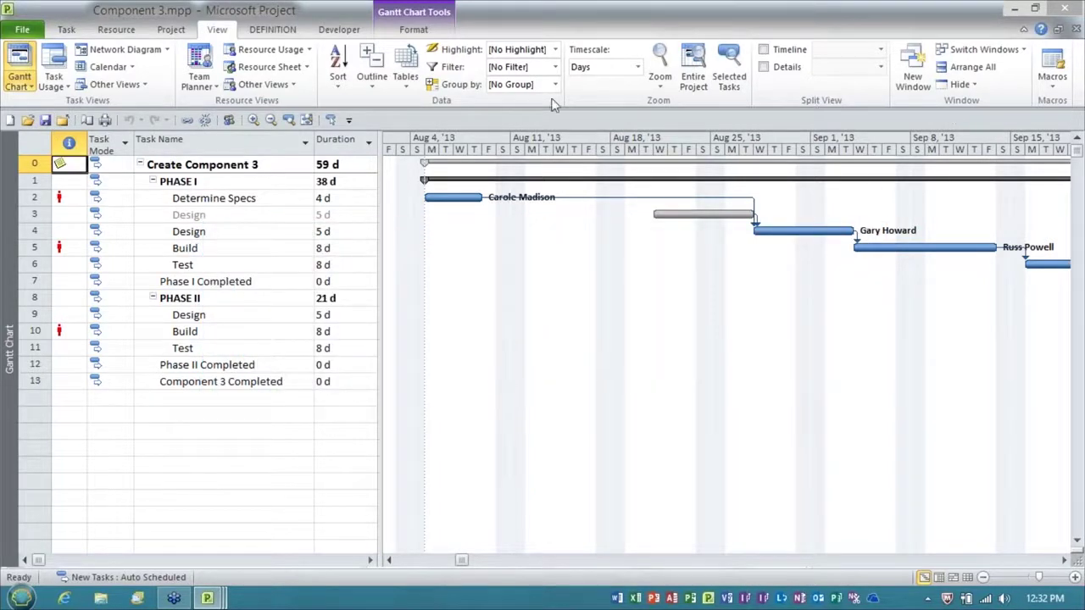
pyautogui.click(65, 120)
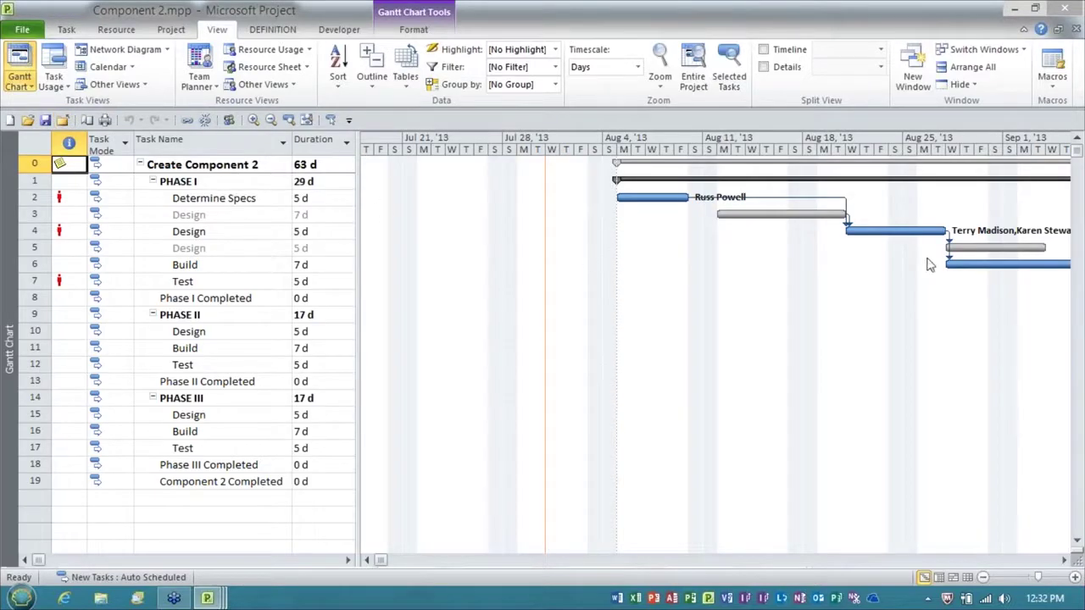
# Review Component 2's Phase I links in the Gantt chart, save Component 2.mpp with the shared resource pool updated, and close it.
pyautogui.click(1065, 560)
pyautogui.click(1065, 560)
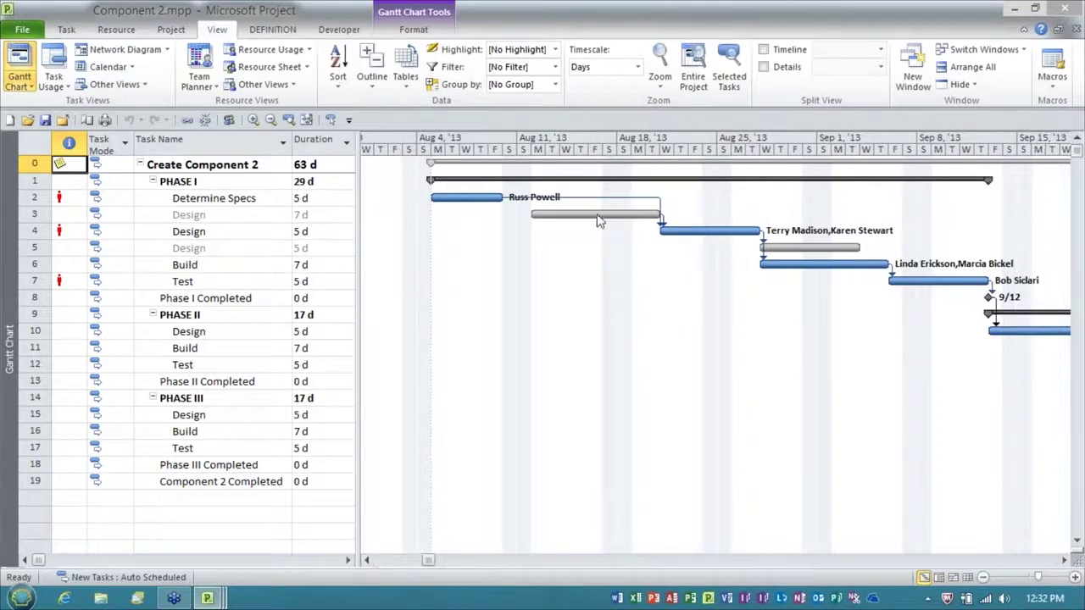
pyautogui.moveTo(607, 219)
pyautogui.click(45, 119)
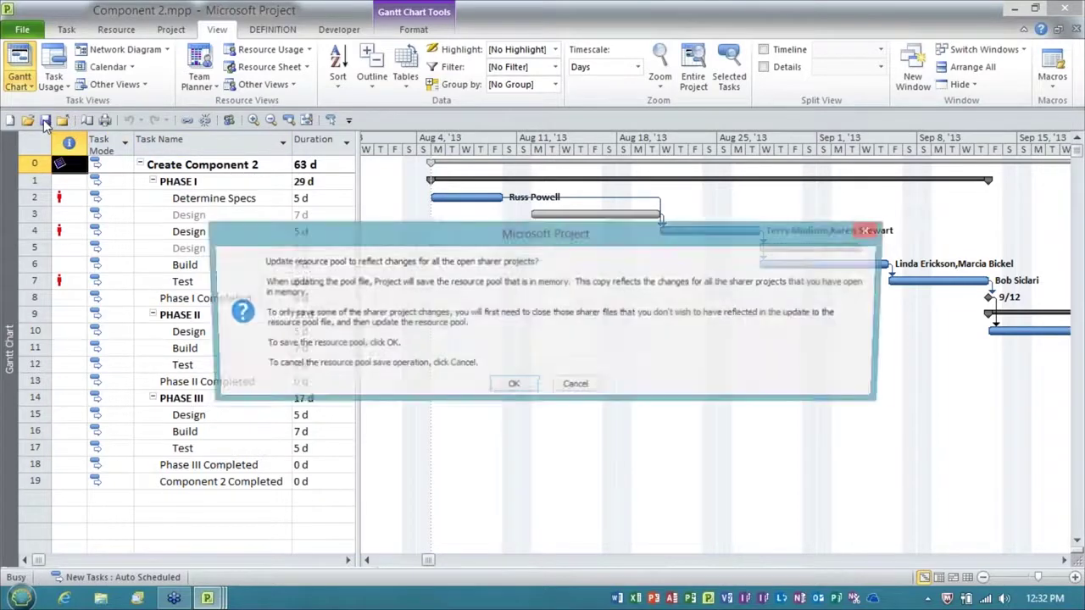
pyautogui.click(513, 387)
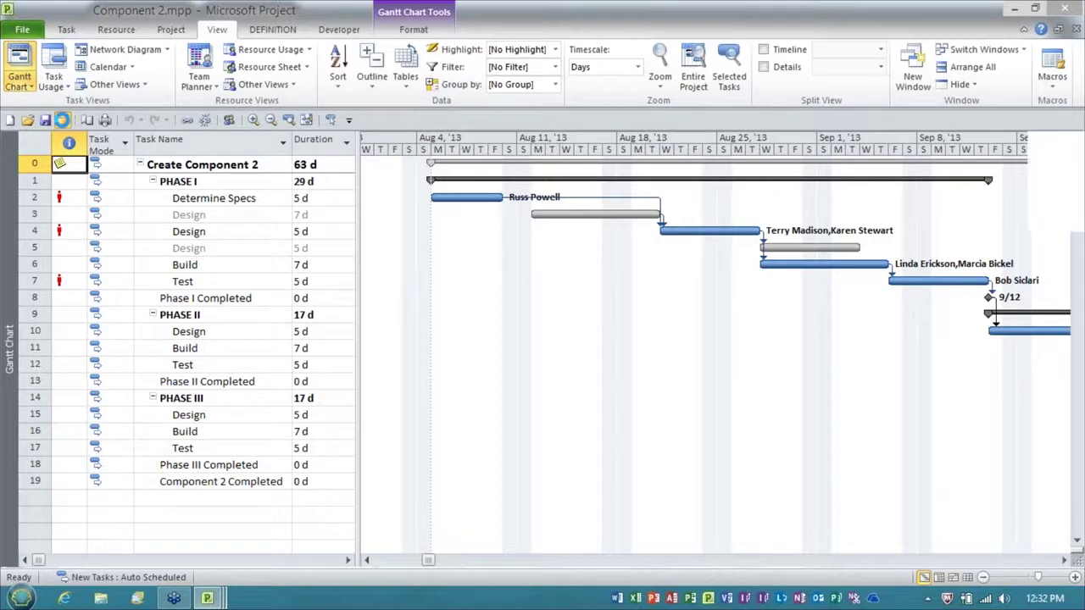
# Save Component 1.mpp with the shared resource pool updated, and close both that project and the resource pool file.
pyautogui.click(1064, 560)
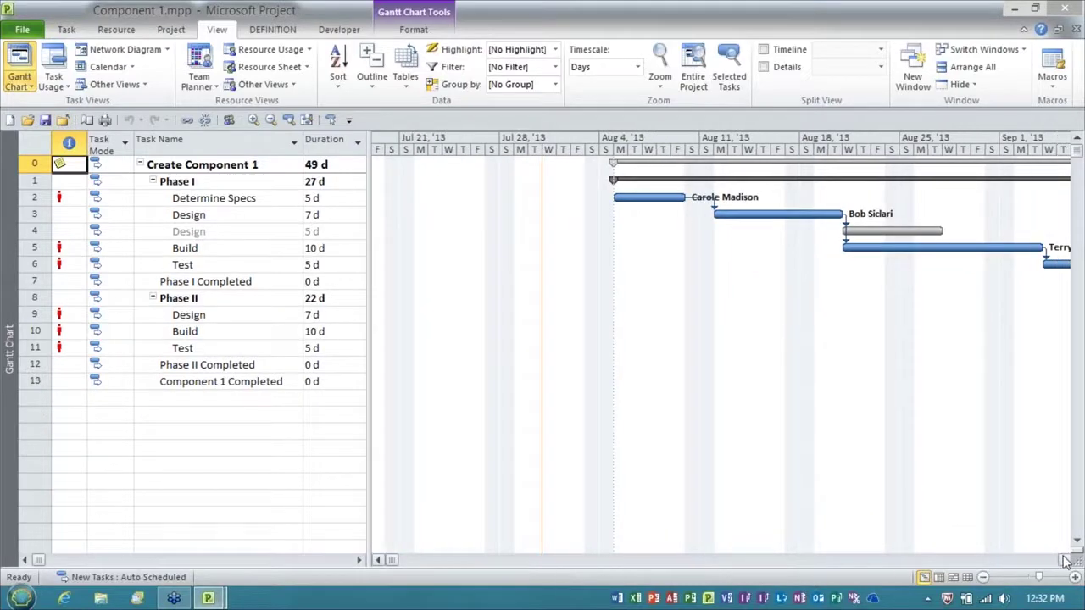
pyautogui.click(1064, 560)
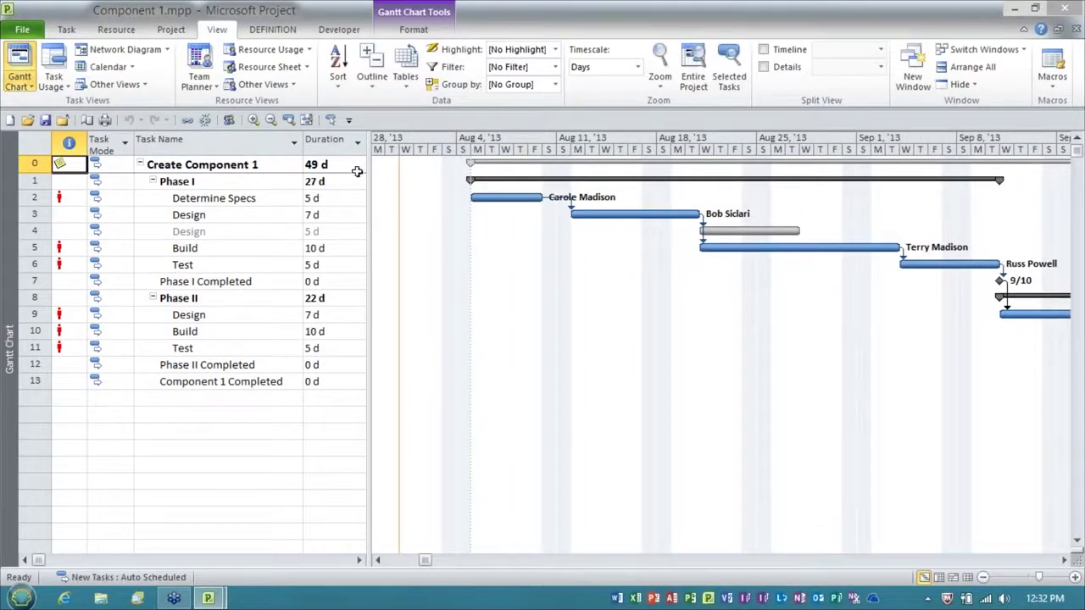
pyautogui.click(45, 120)
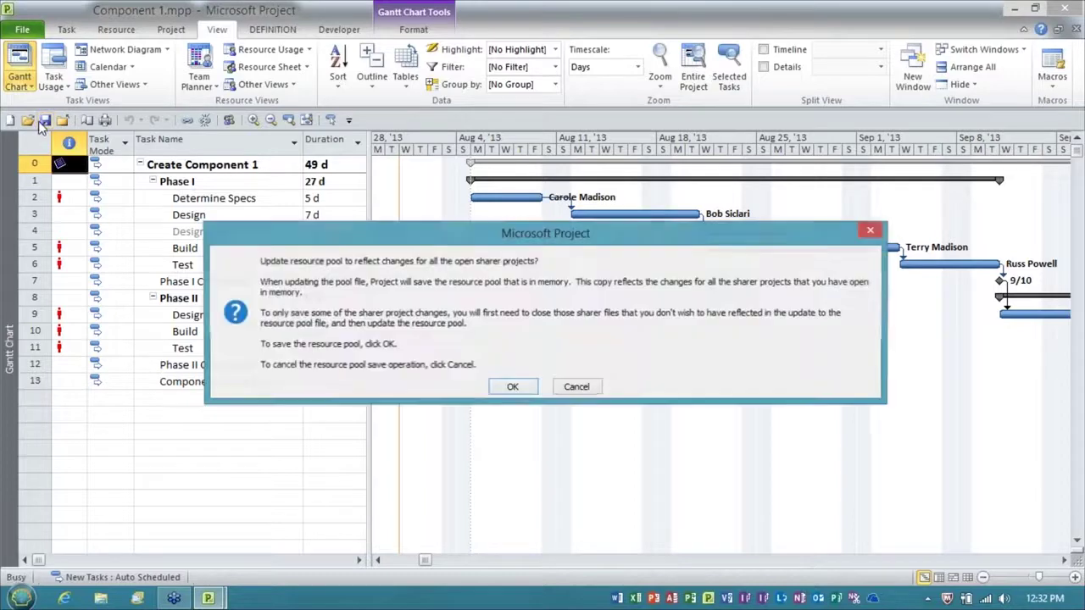
pyautogui.click(513, 387)
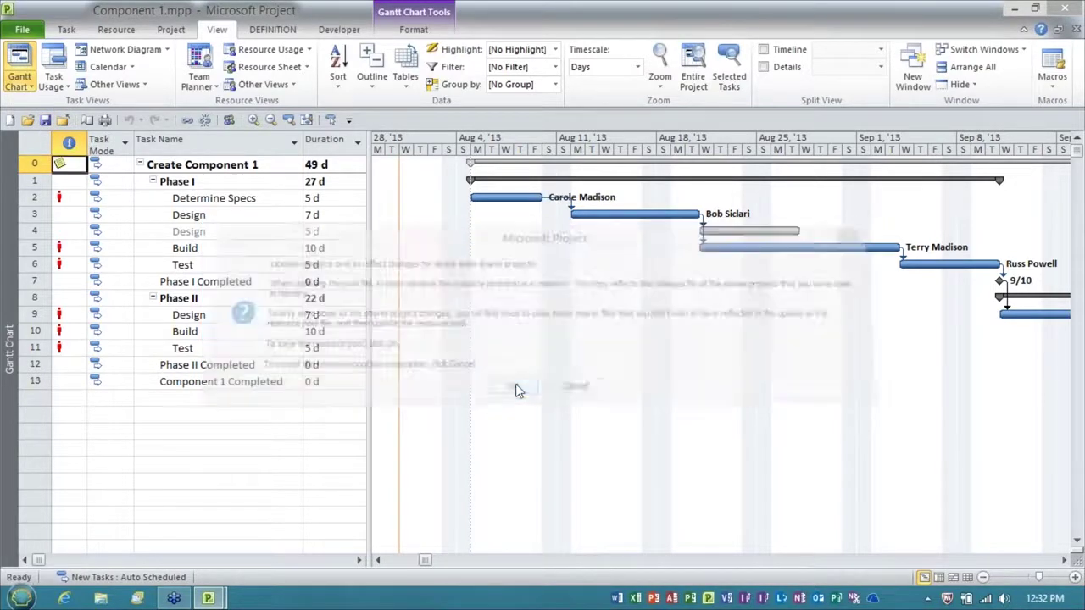
pyautogui.click(63, 121)
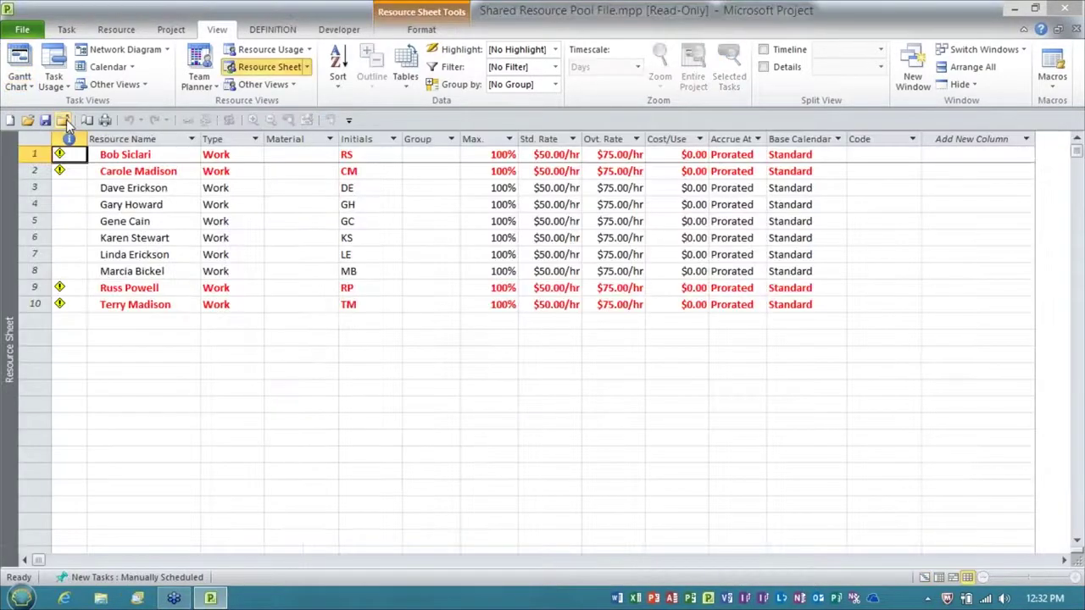
pyautogui.click(64, 119)
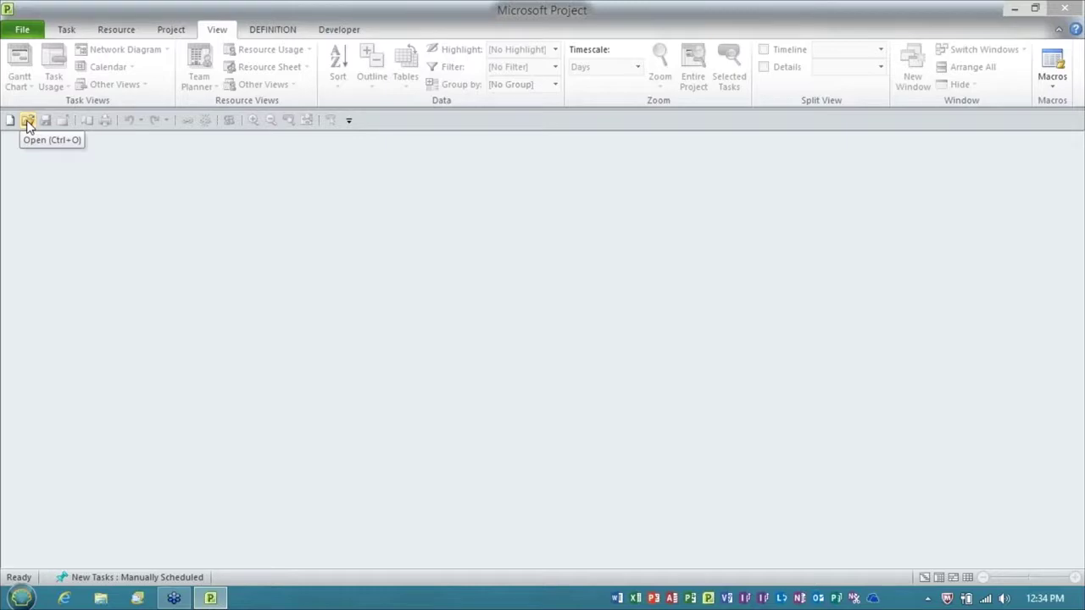
# Open Component 2.mpp together with its resource pool to see assignments across all sharer files.
pyautogui.click(27, 122)
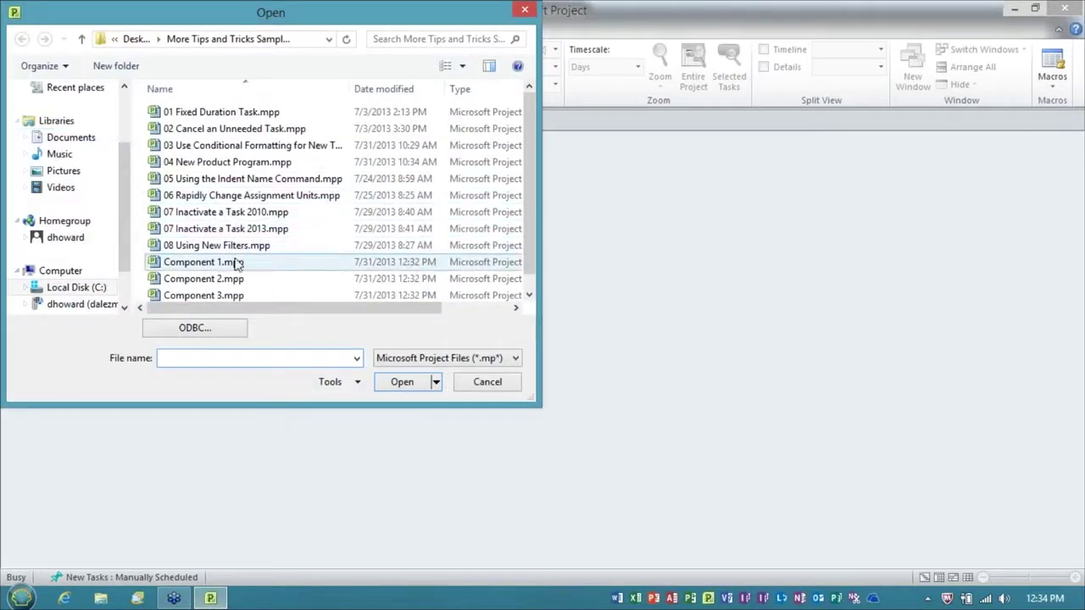
pyautogui.doubleClick(227, 279)
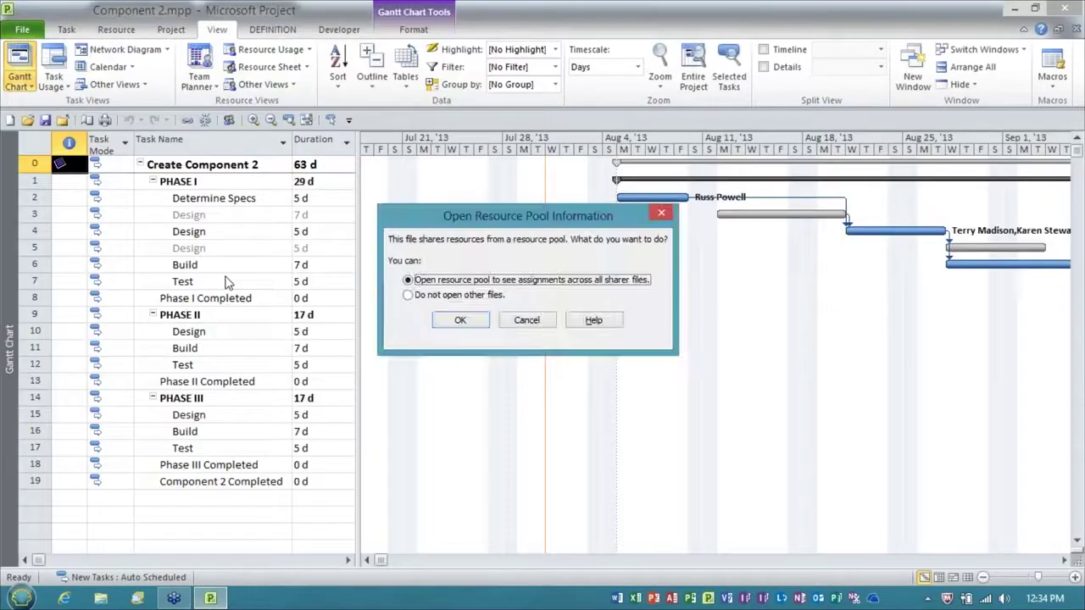
pyautogui.click(461, 319)
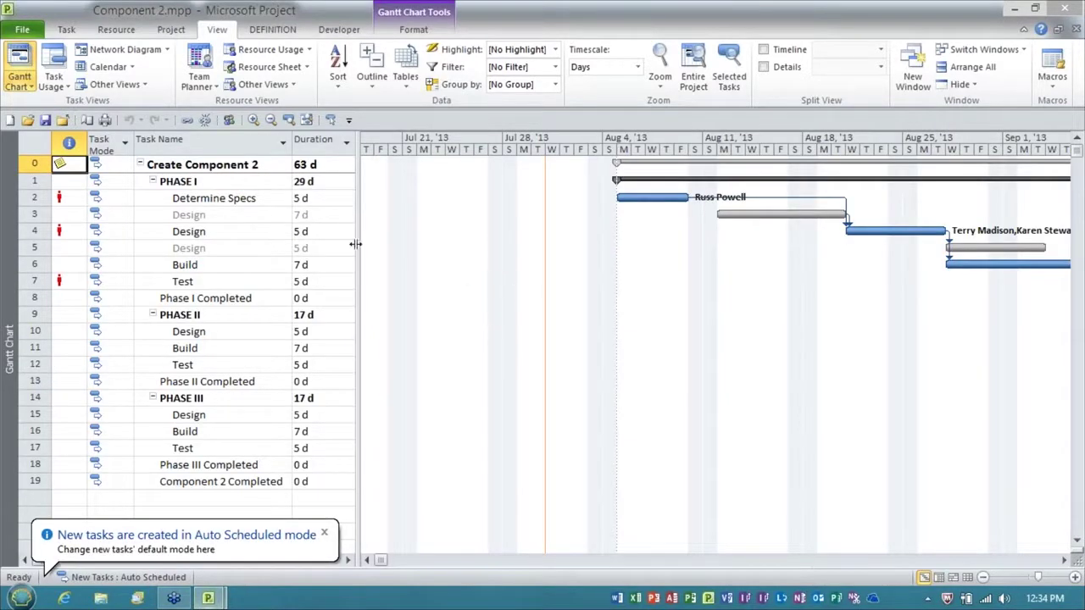
# Inspect the greyed external Design task in row 3 in the Task Form, and temporarily reveal the table's date, predecessor and resource columns.
pyautogui.click(234, 212)
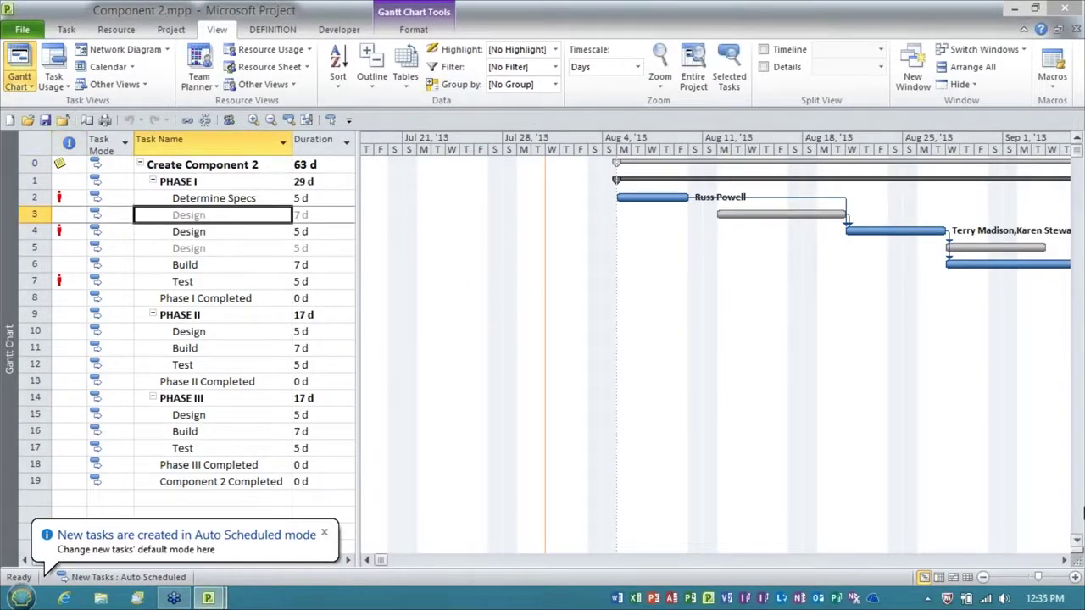
pyautogui.doubleClick(1075, 550)
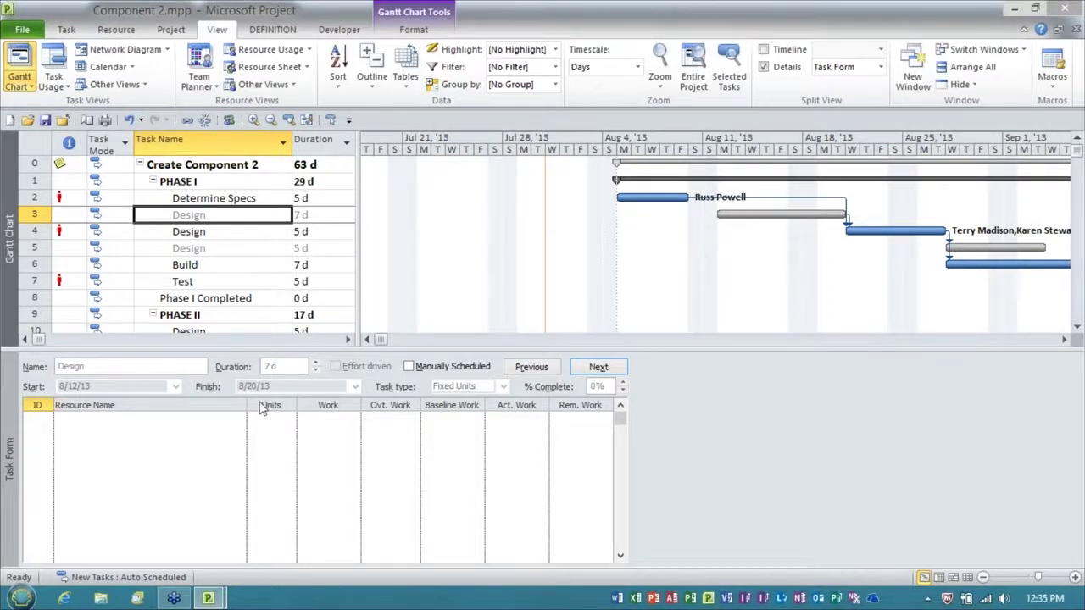
pyautogui.doubleClick(289, 346)
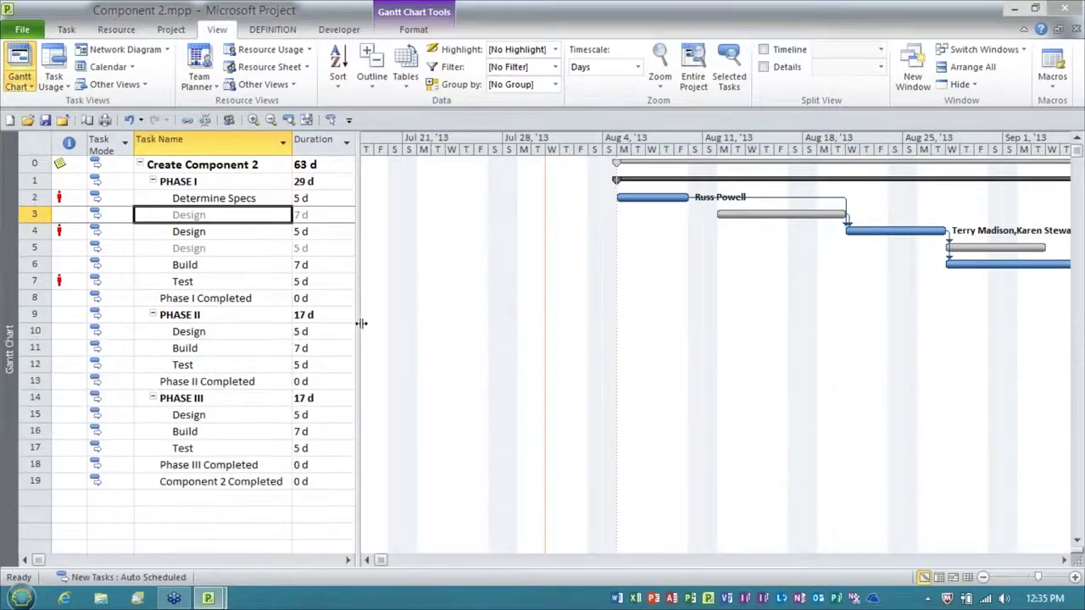
pyautogui.moveTo(356, 322); pyautogui.dragTo(754, 342)
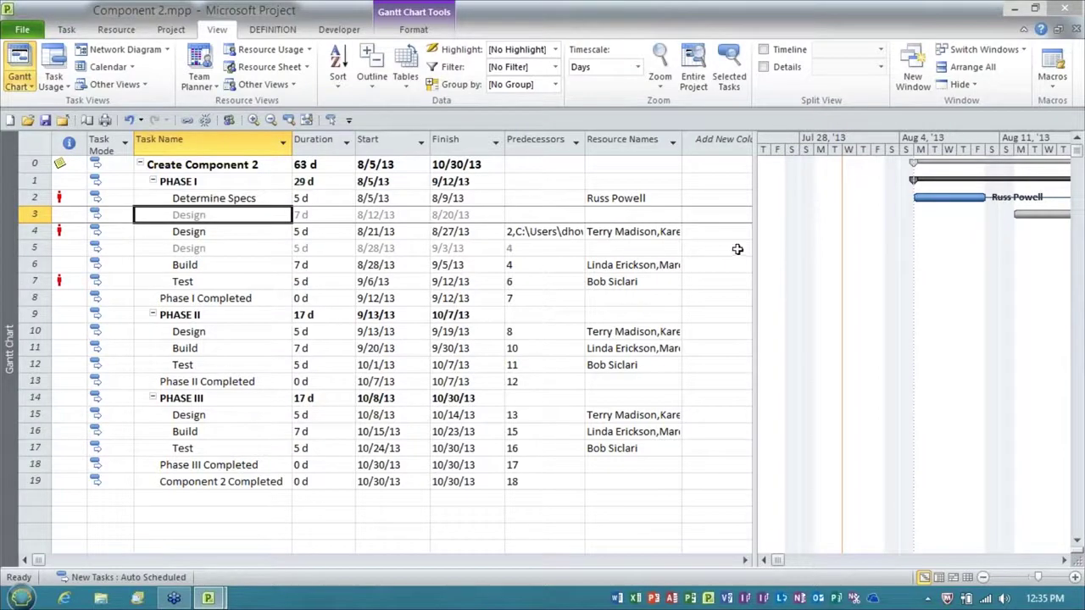
pyautogui.moveTo(752, 243); pyautogui.dragTo(351, 250)
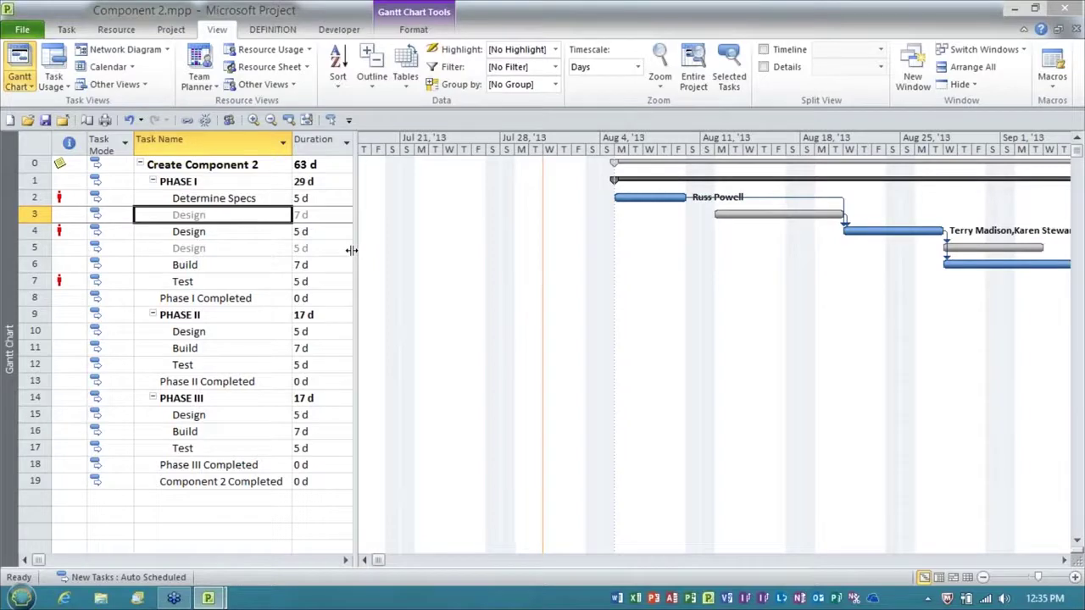